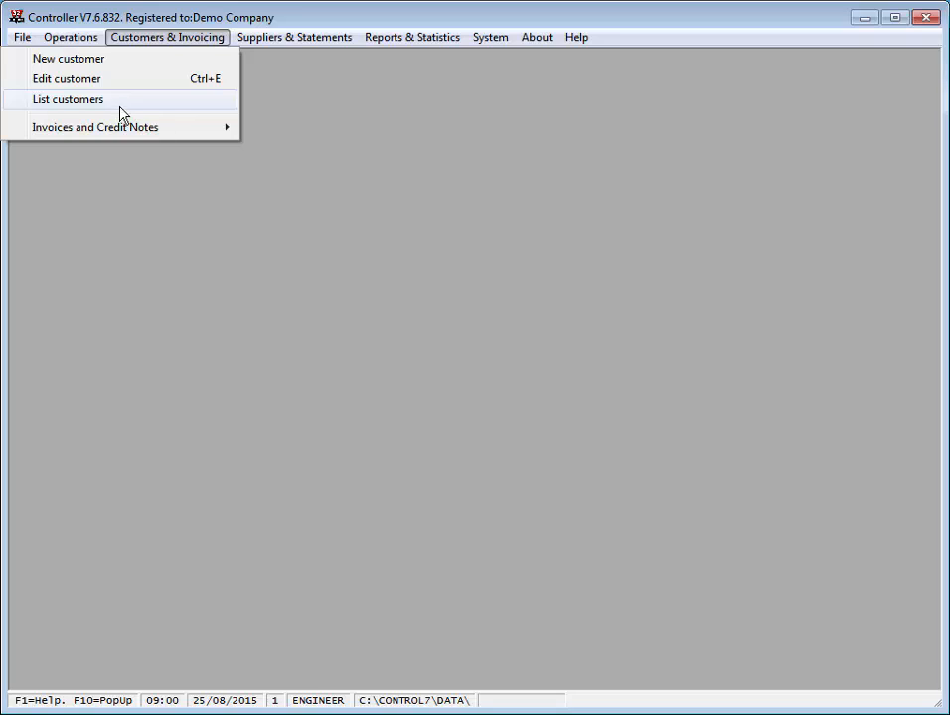
- Open the account export from the customer list and add the Contacts record field to the layout with no rules
click(120, 108)
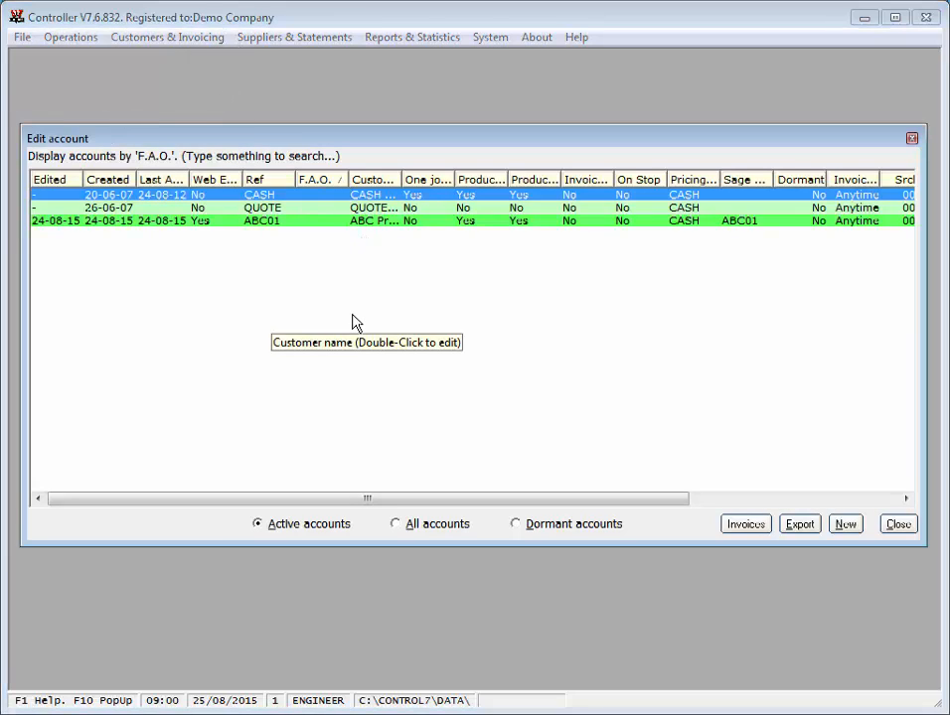
click(799, 524)
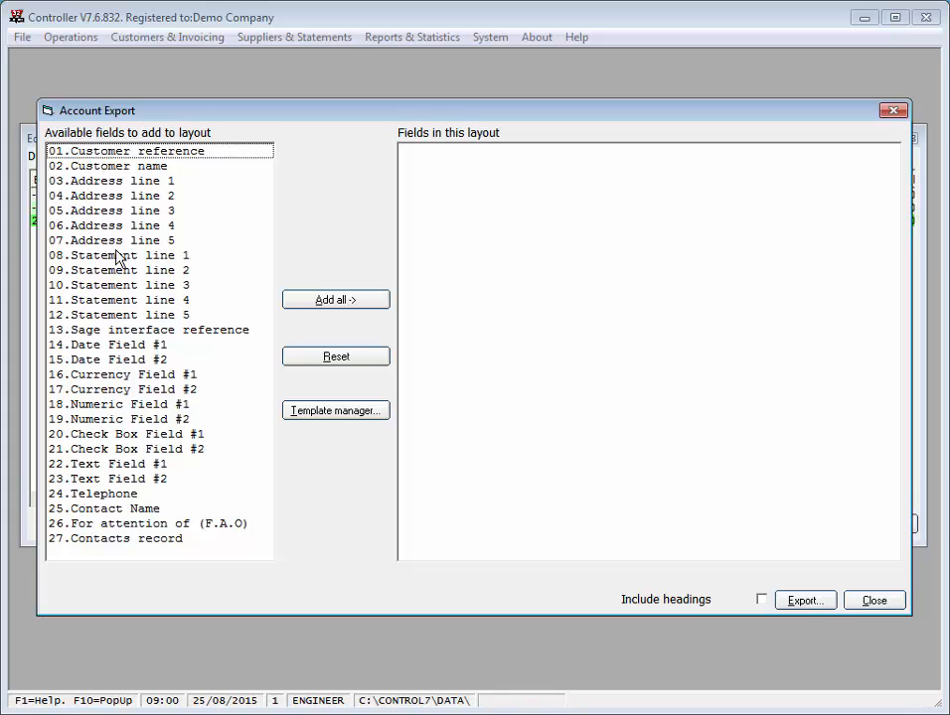
click(139, 152)
click(139, 167)
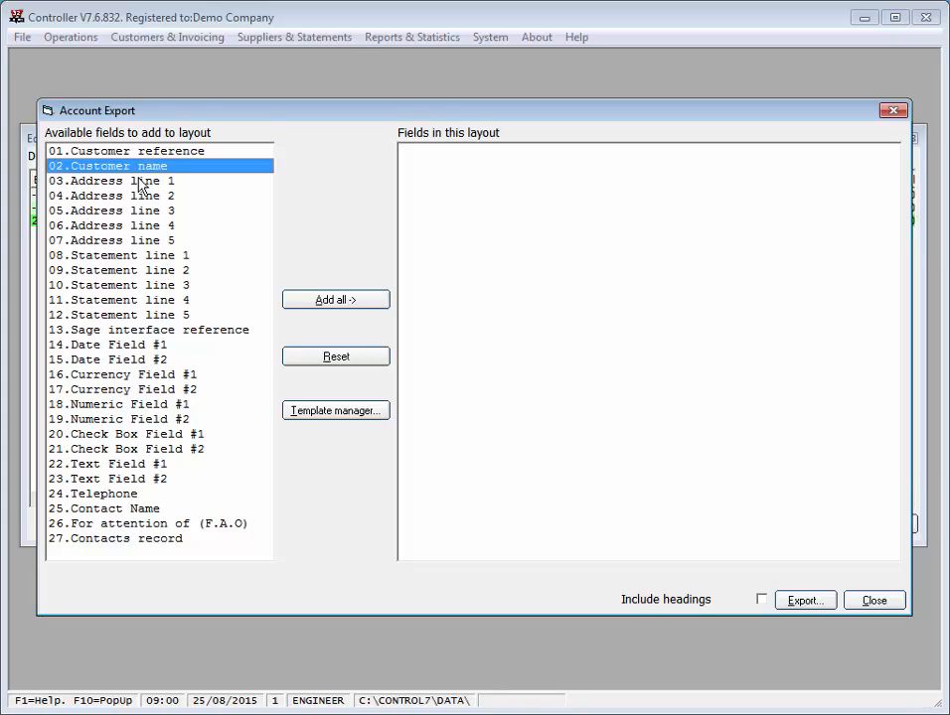
click(139, 181)
click(139, 195)
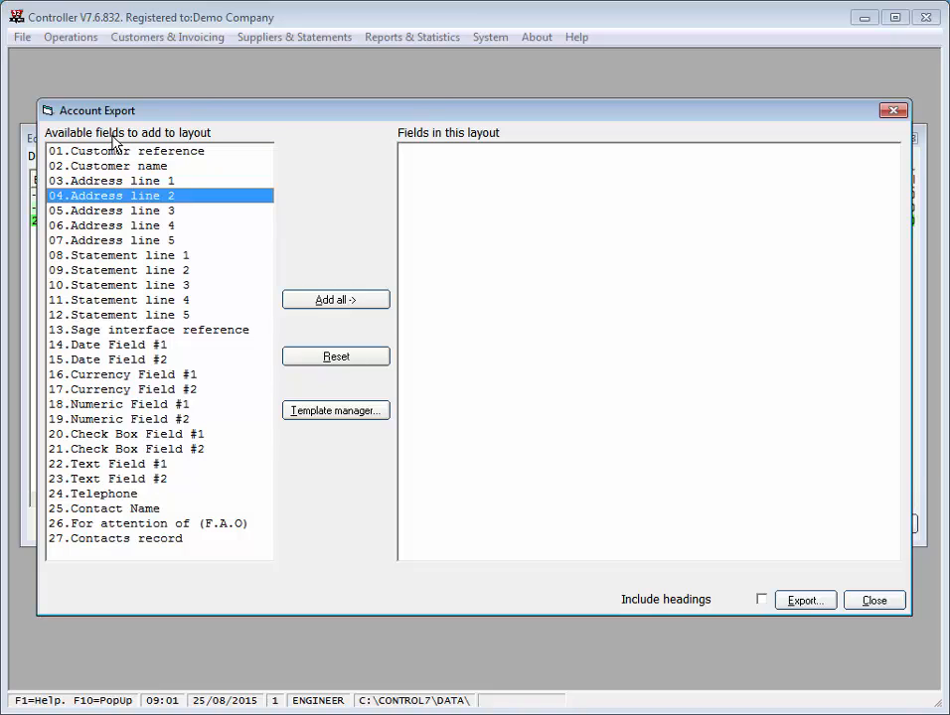
click(94, 539)
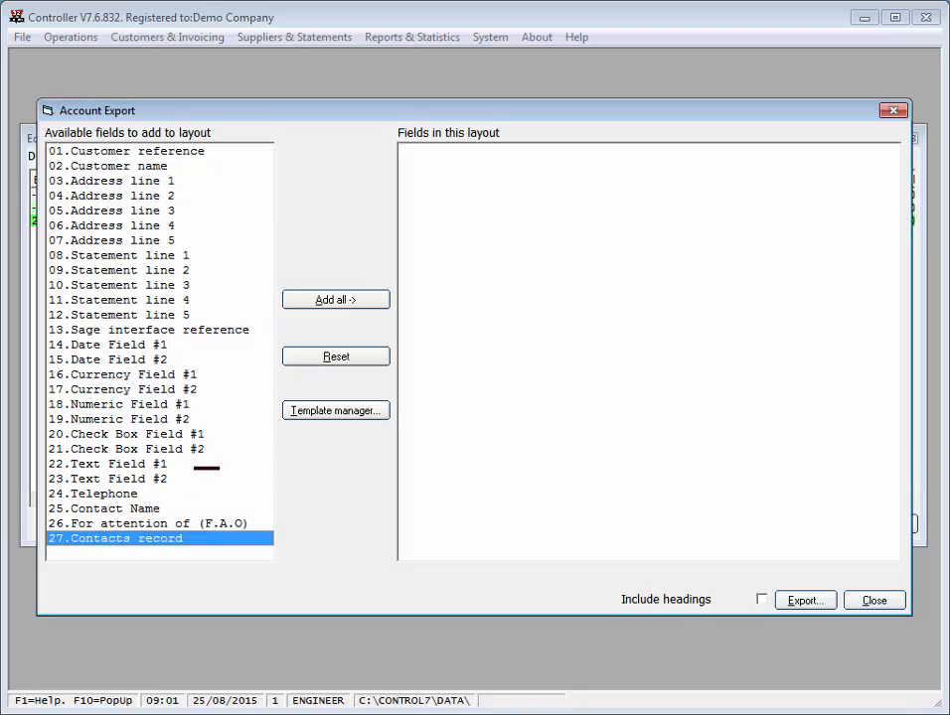
drag(331, 349, 550, 262)
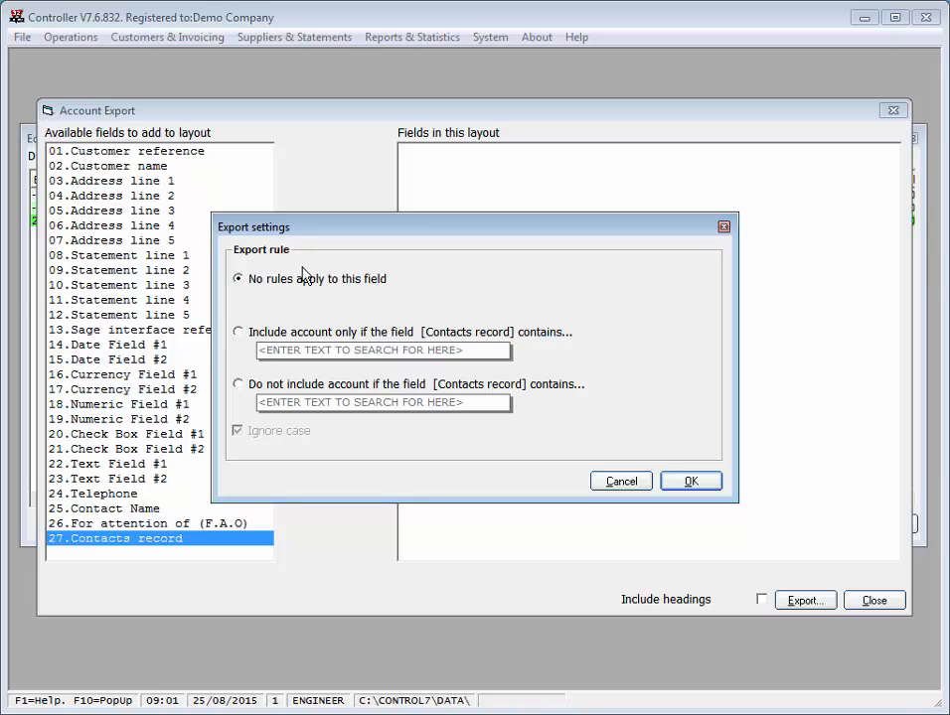
click(686, 482)
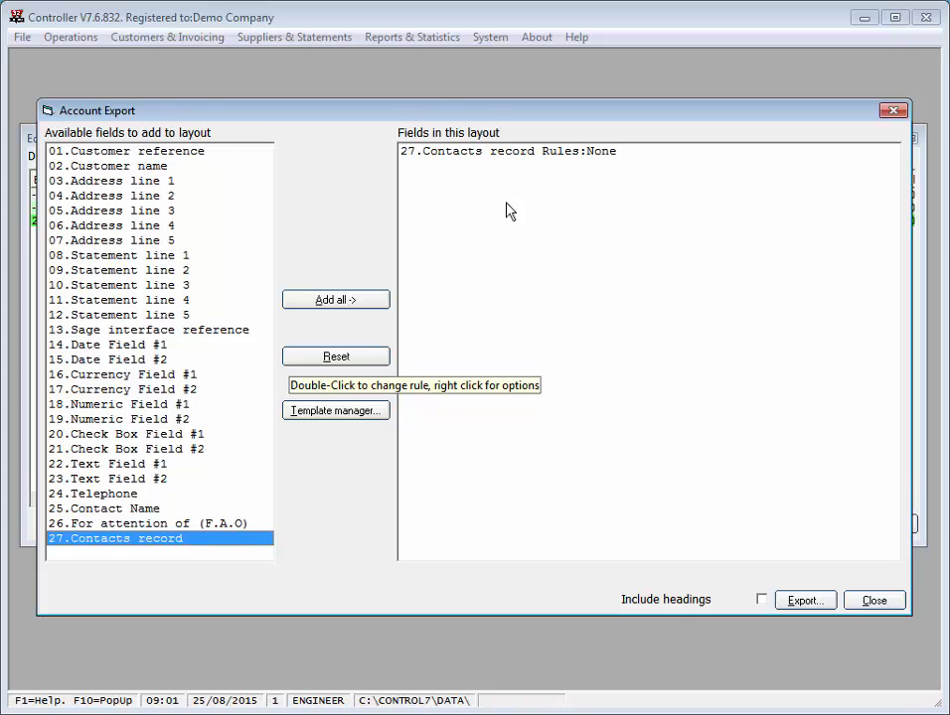
- Export the layout for active accounts to a CSV file in the C:\ folder and close the export preview
click(818, 605)
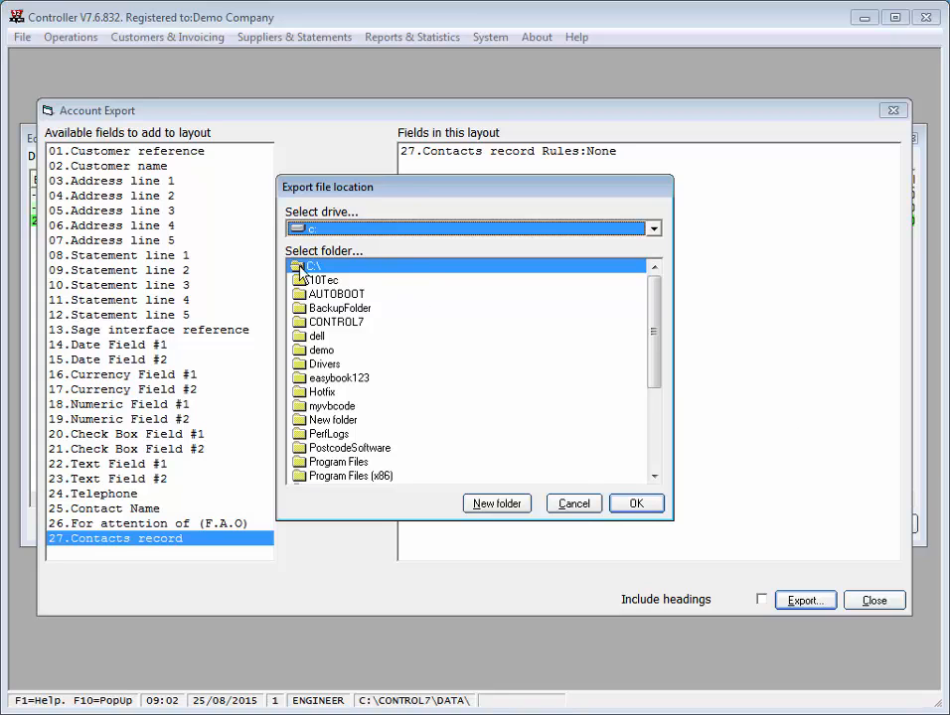
click(636, 504)
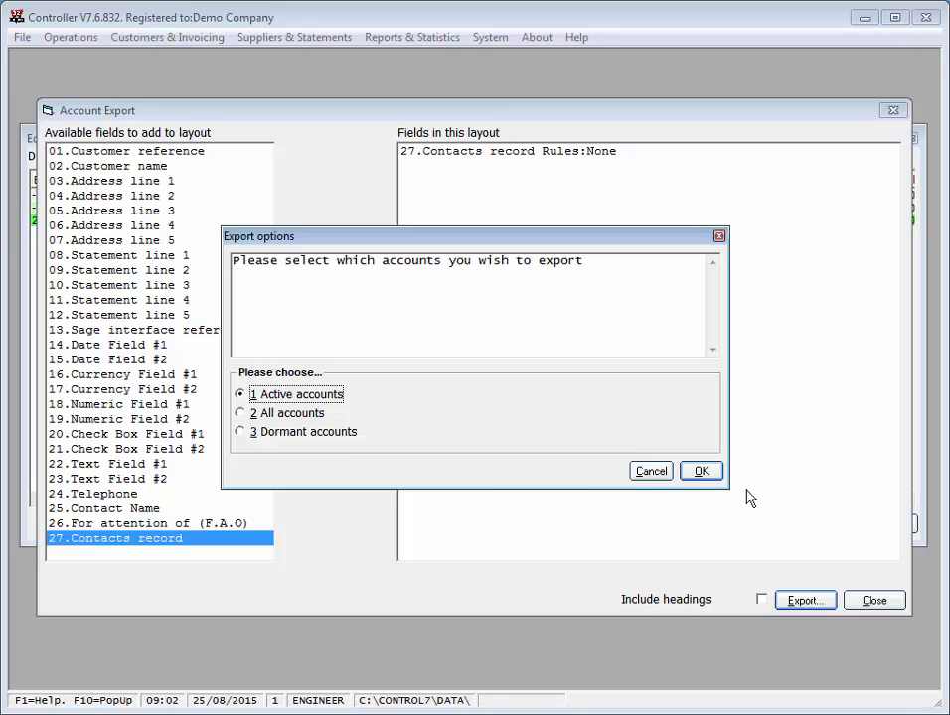
click(715, 475)
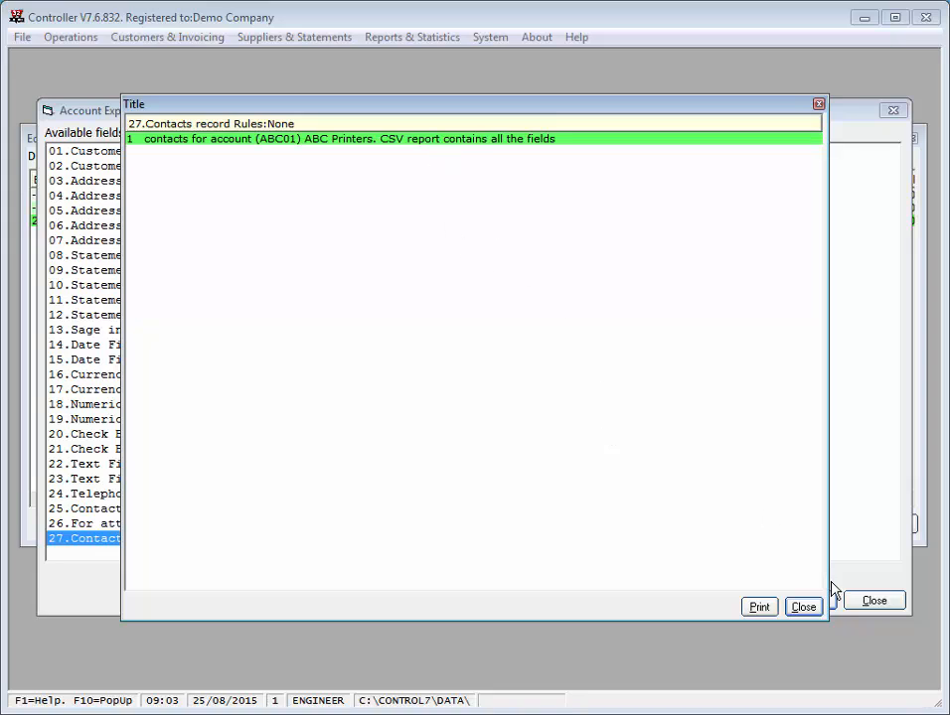
click(803, 607)
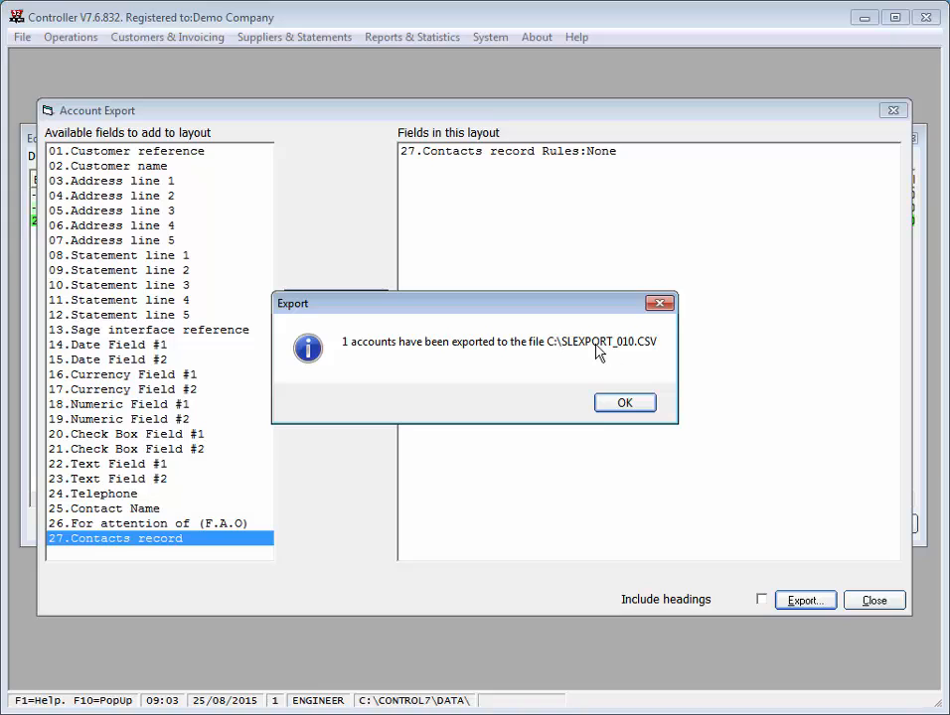
click(622, 405)
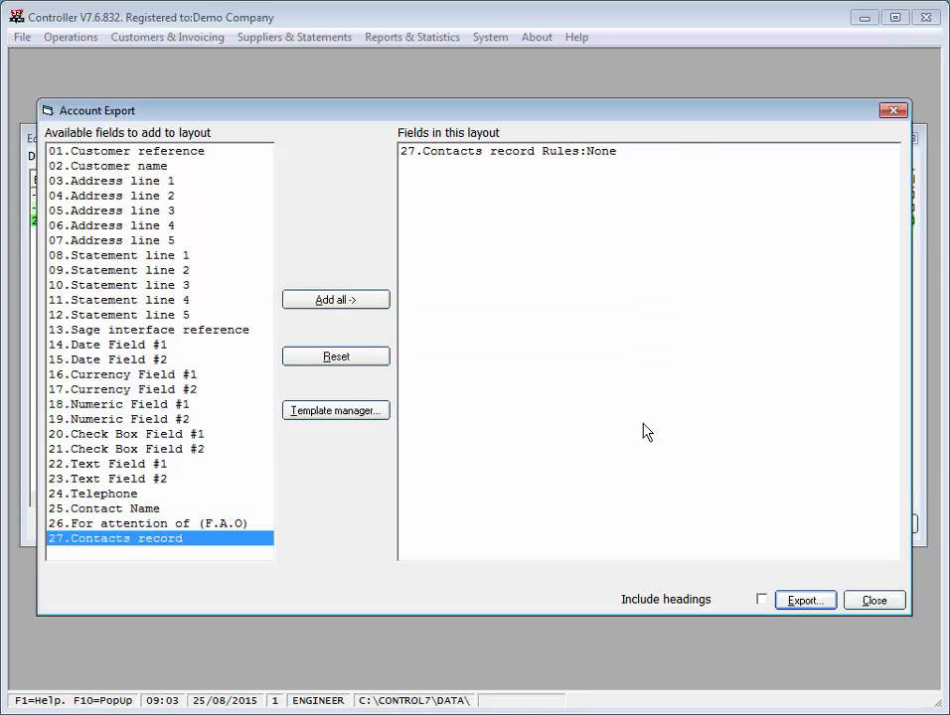
- Close the account export and save its layout as a new template titled "Contacts report"
click(874, 602)
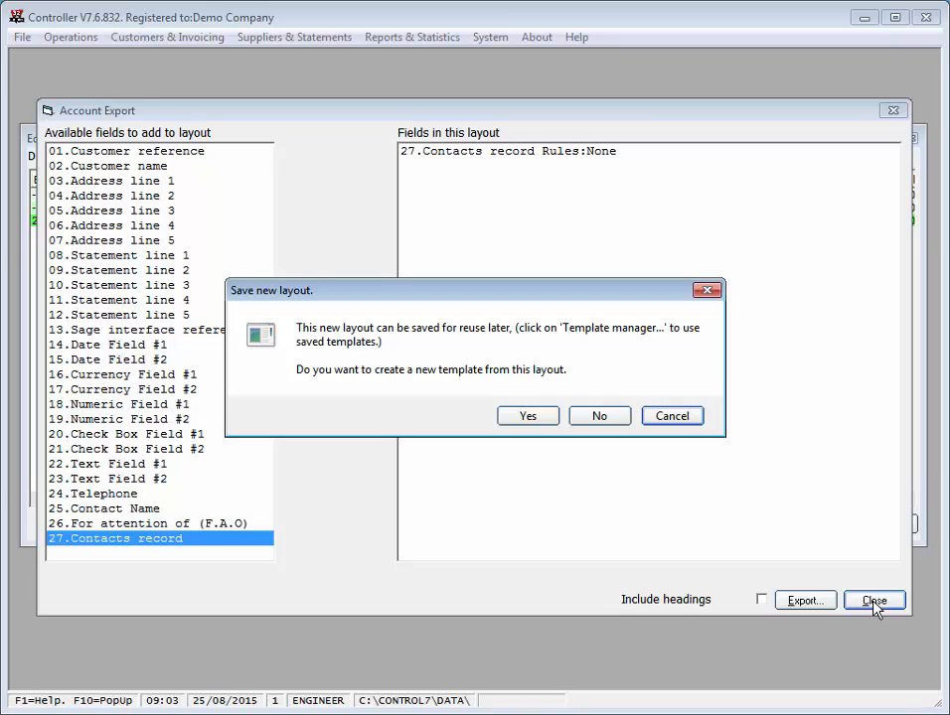
click(509, 418)
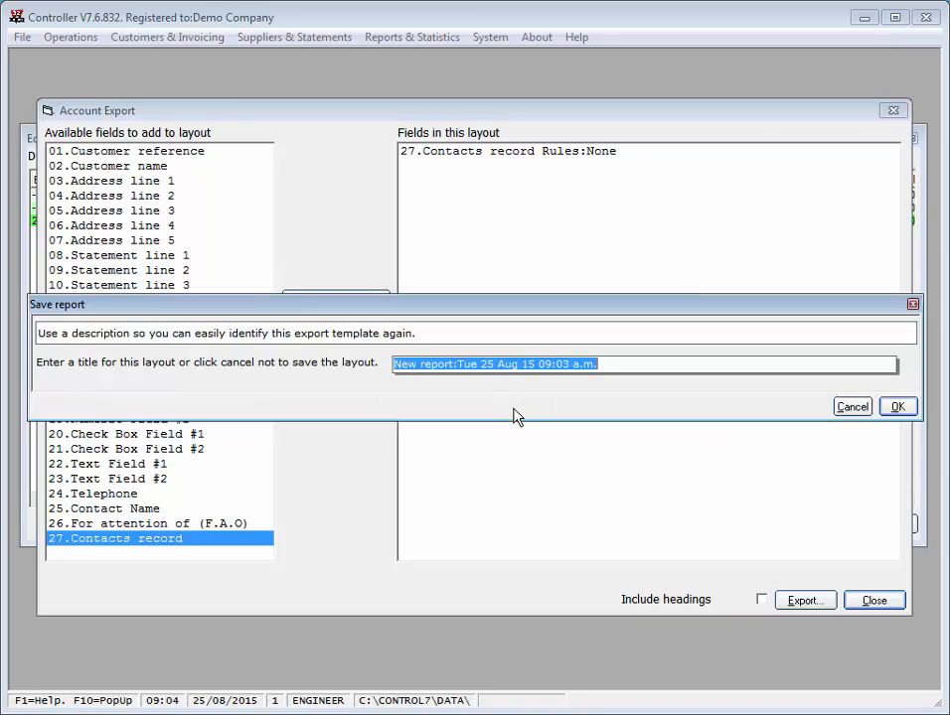
text(Con)
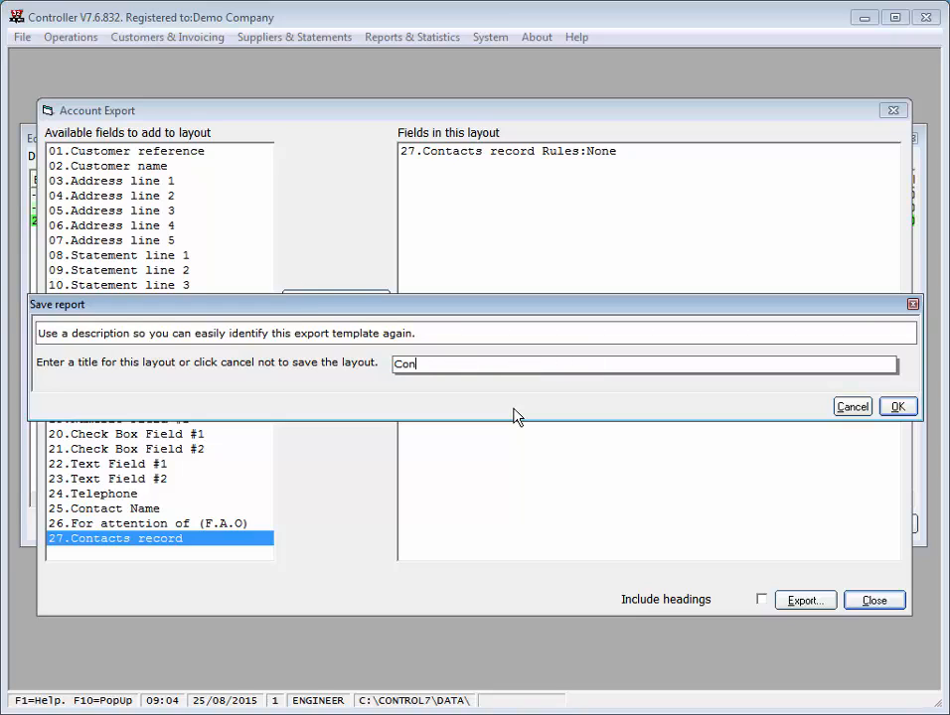
text(tacts report)
click(896, 407)
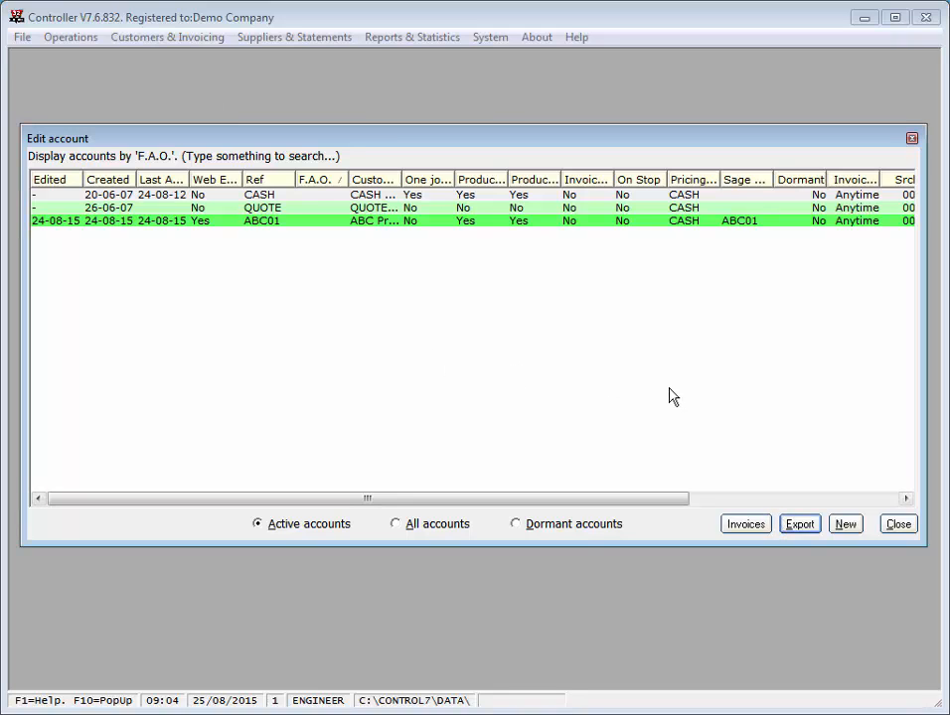
- Reopen the account export, check that the saved Contacts report template loads its layout, and close the export
click(796, 524)
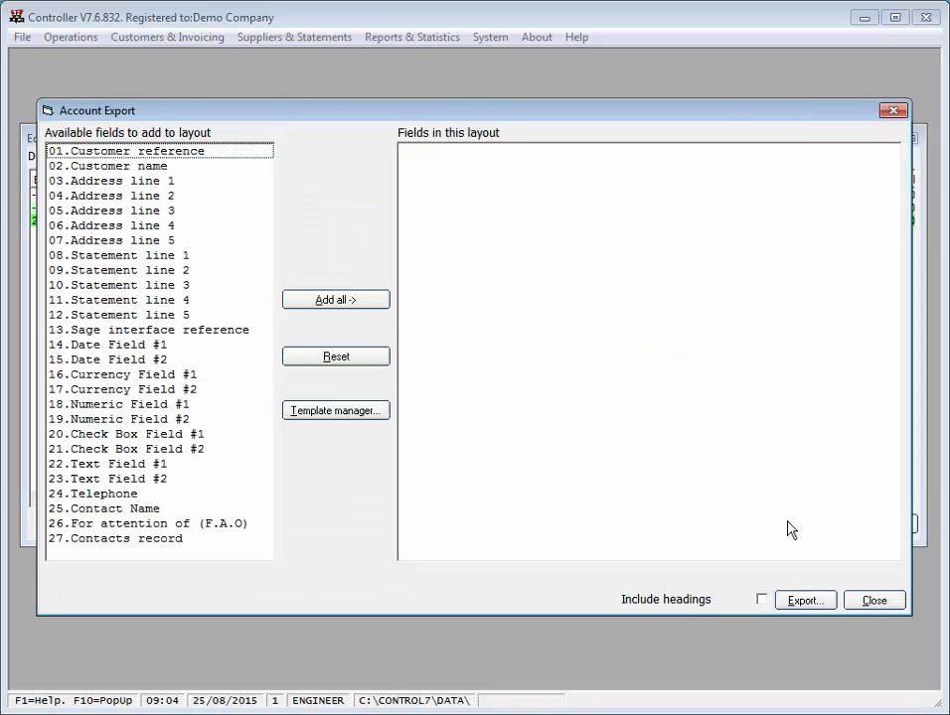
click(350, 413)
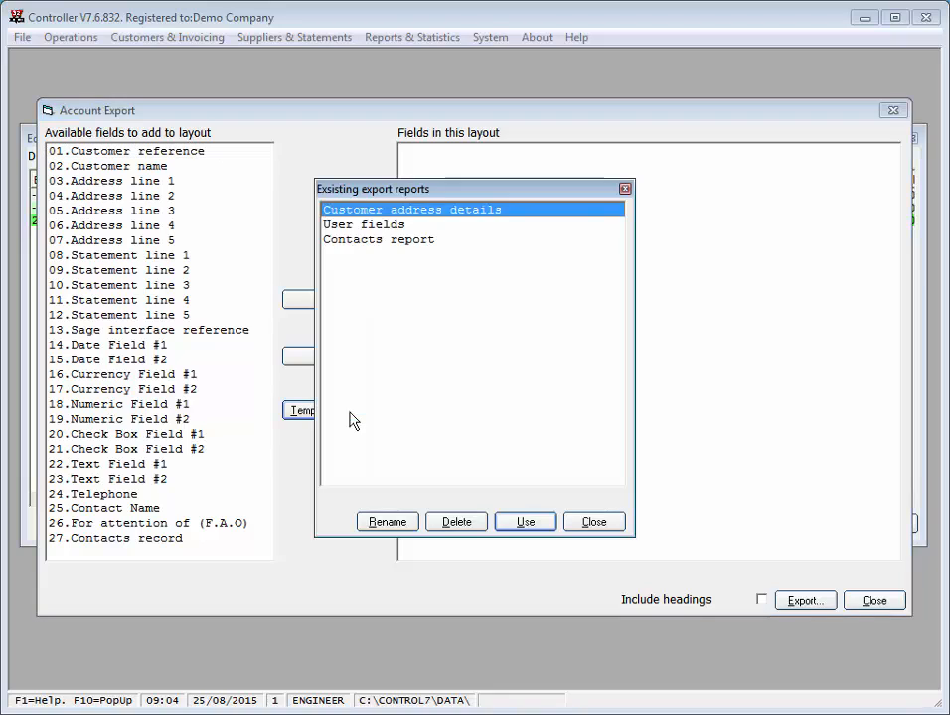
double_click(368, 249)
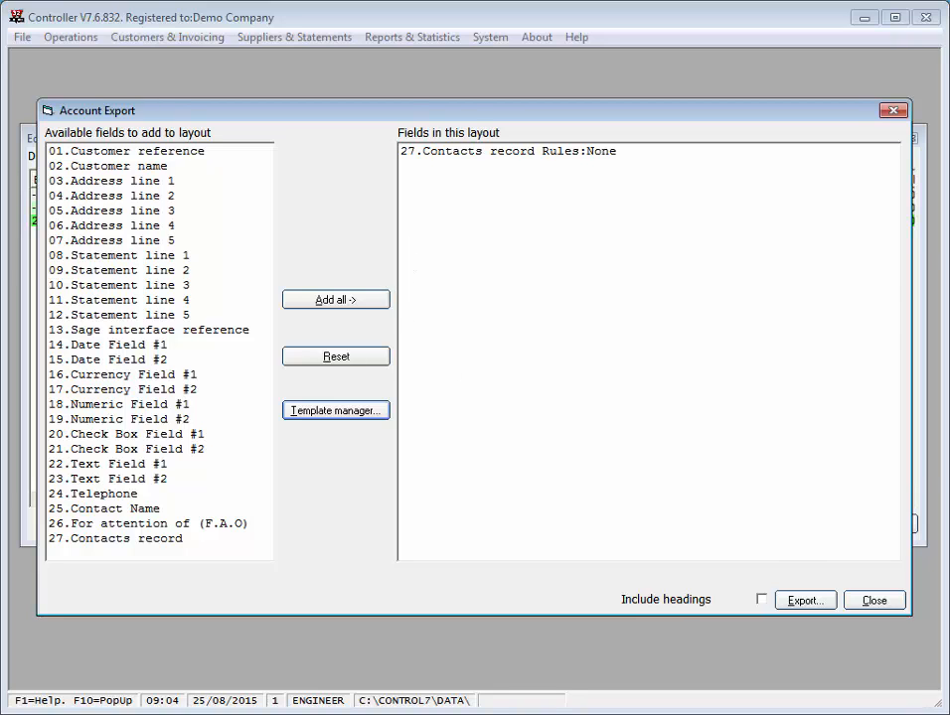
click(864, 604)
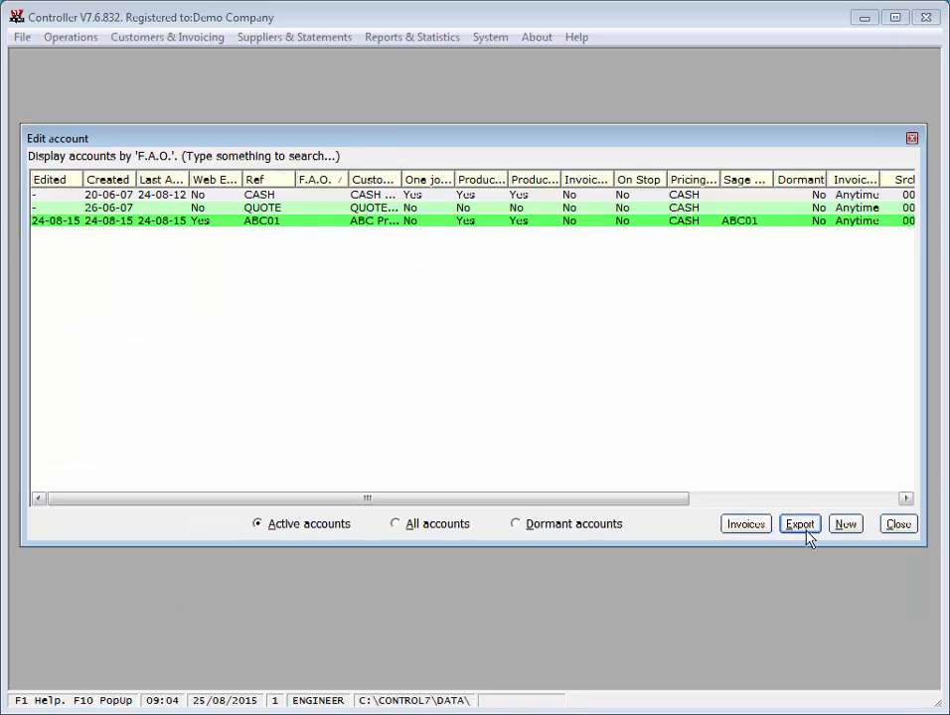
click(804, 533)
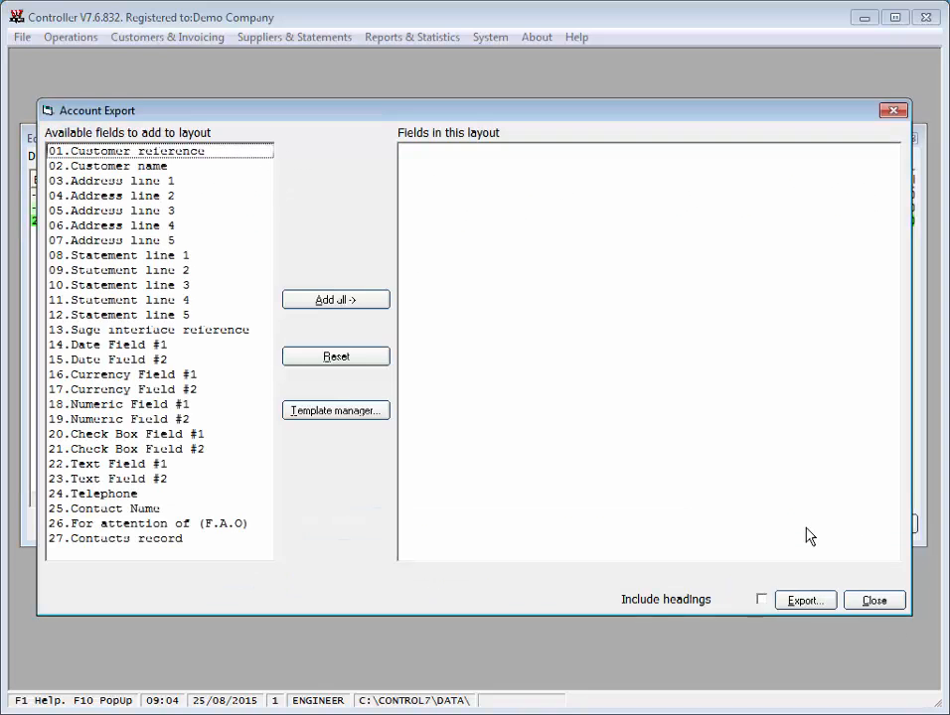
click(288, 416)
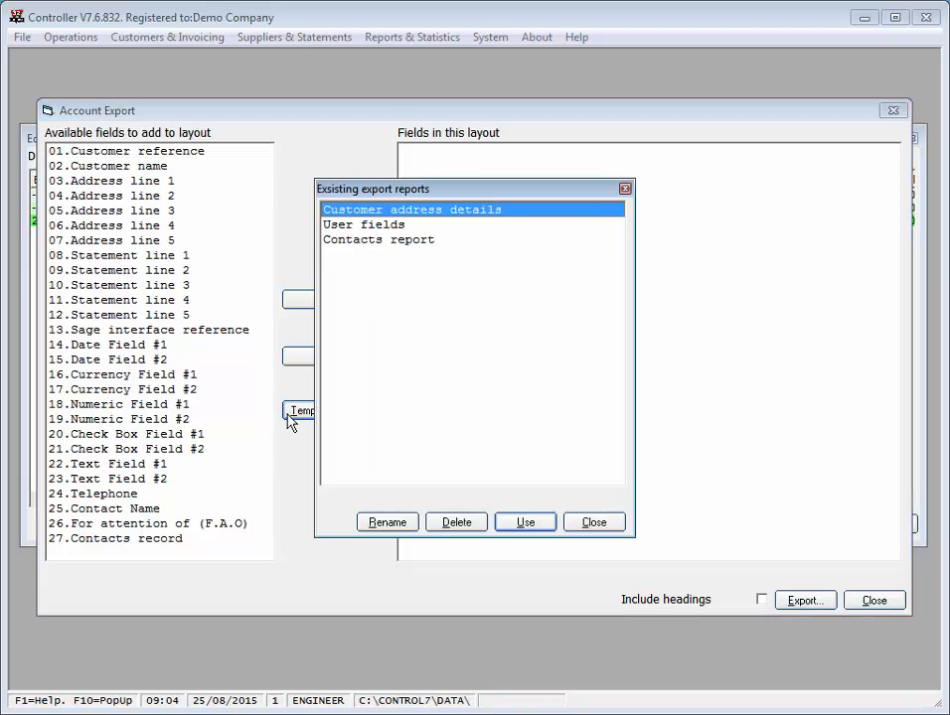
double_click(377, 242)
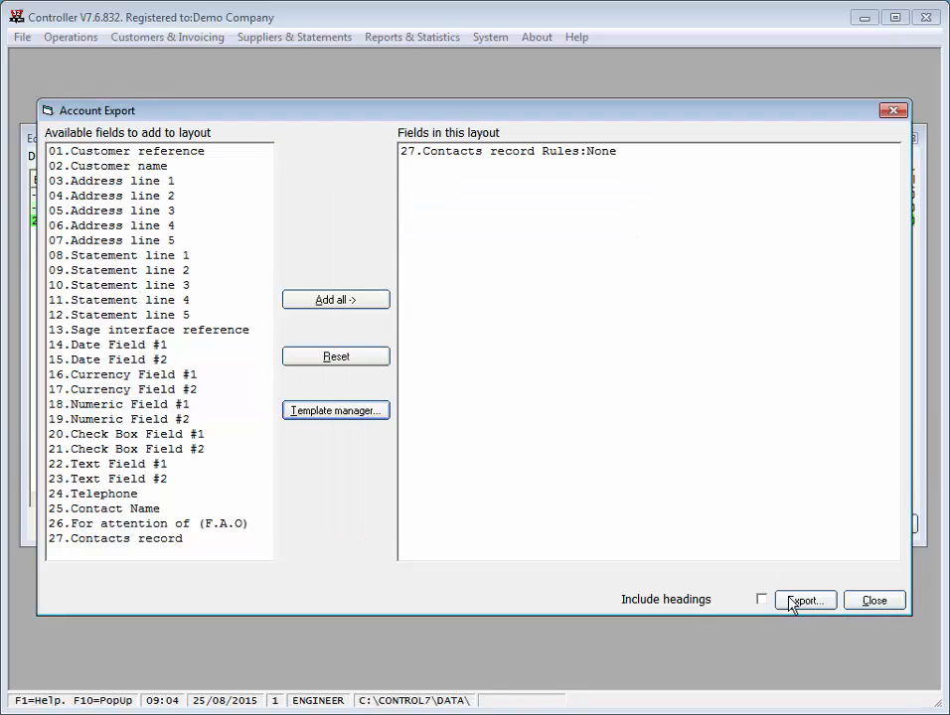
click(886, 603)
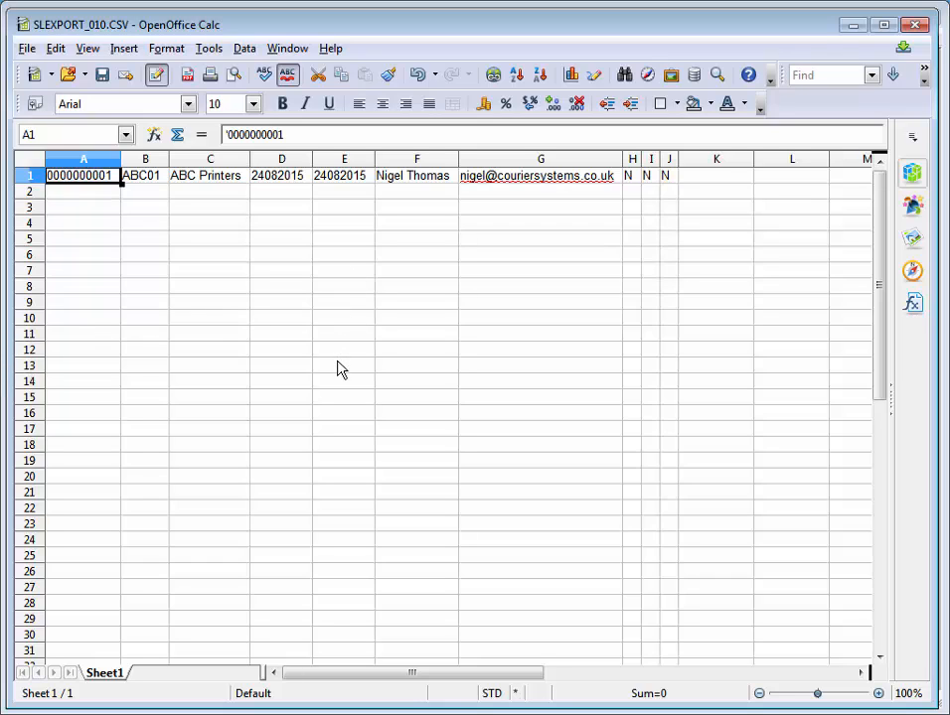
- Examine the exported contact record's fields in cells B1 to J1 of SLEXPORT_010.CSV in OpenOffice Calc
click(132, 178)
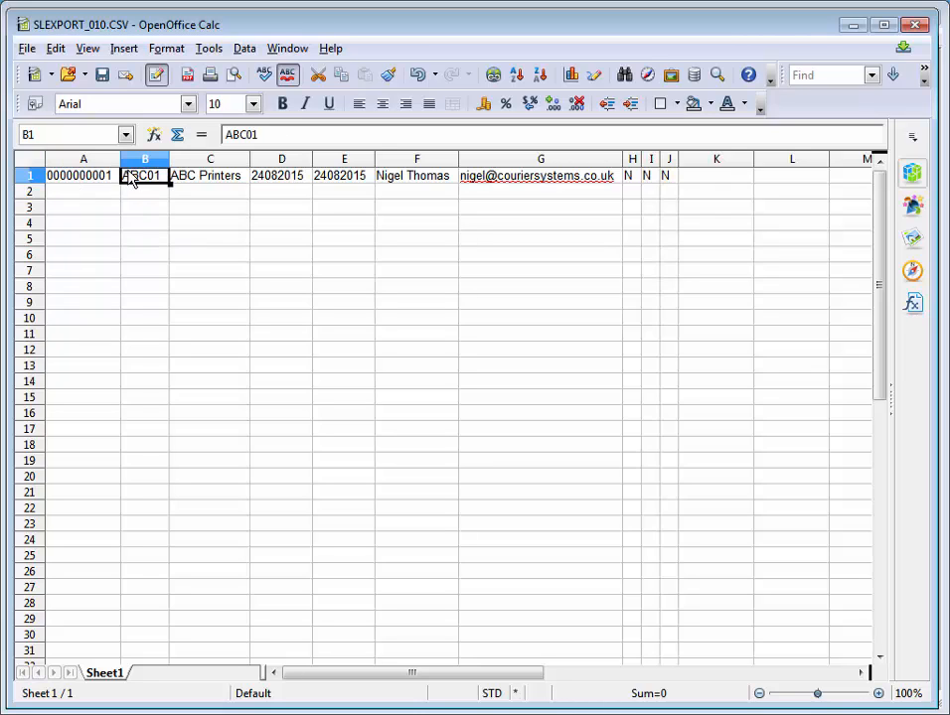
click(198, 180)
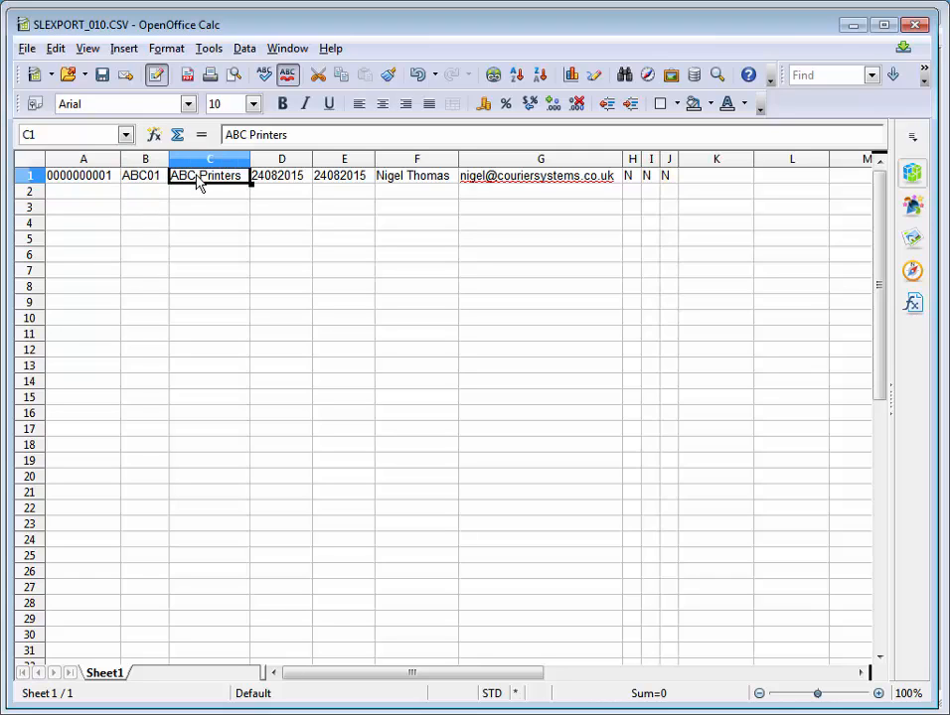
click(286, 182)
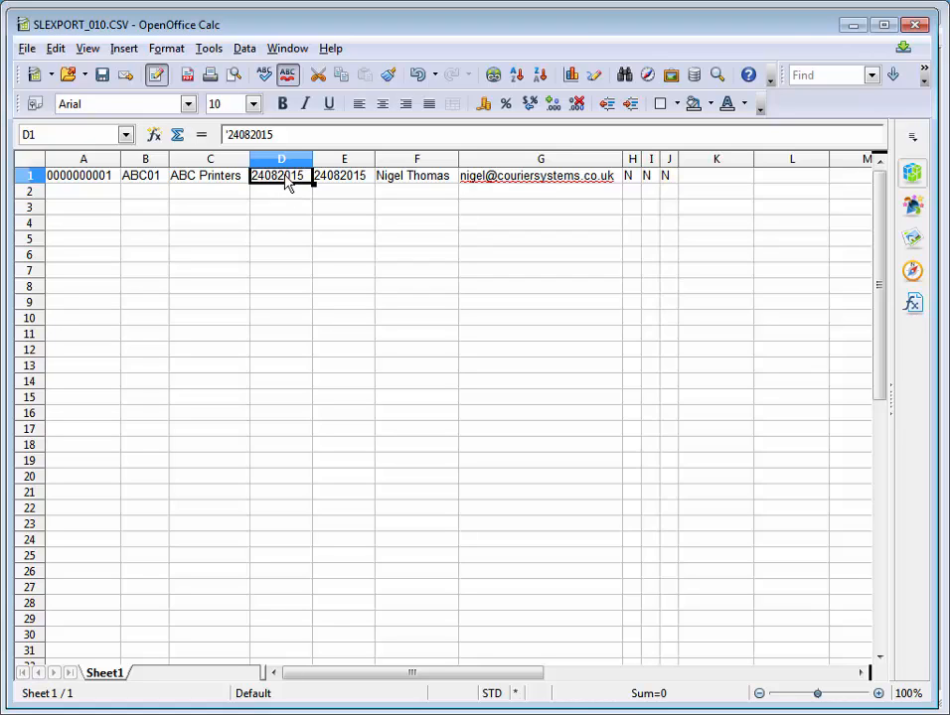
click(340, 184)
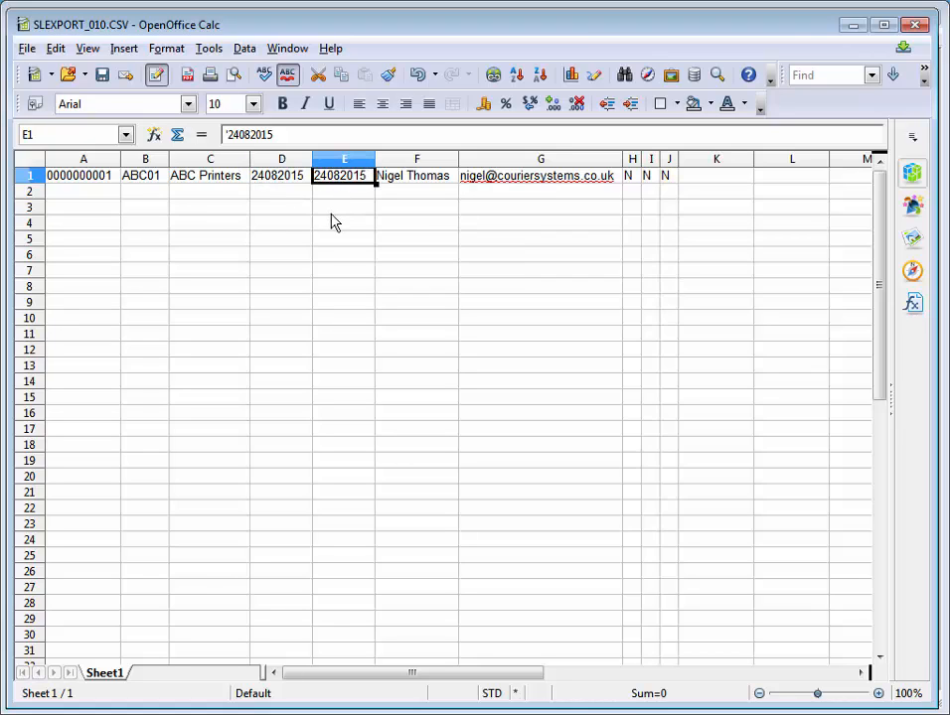
click(403, 187)
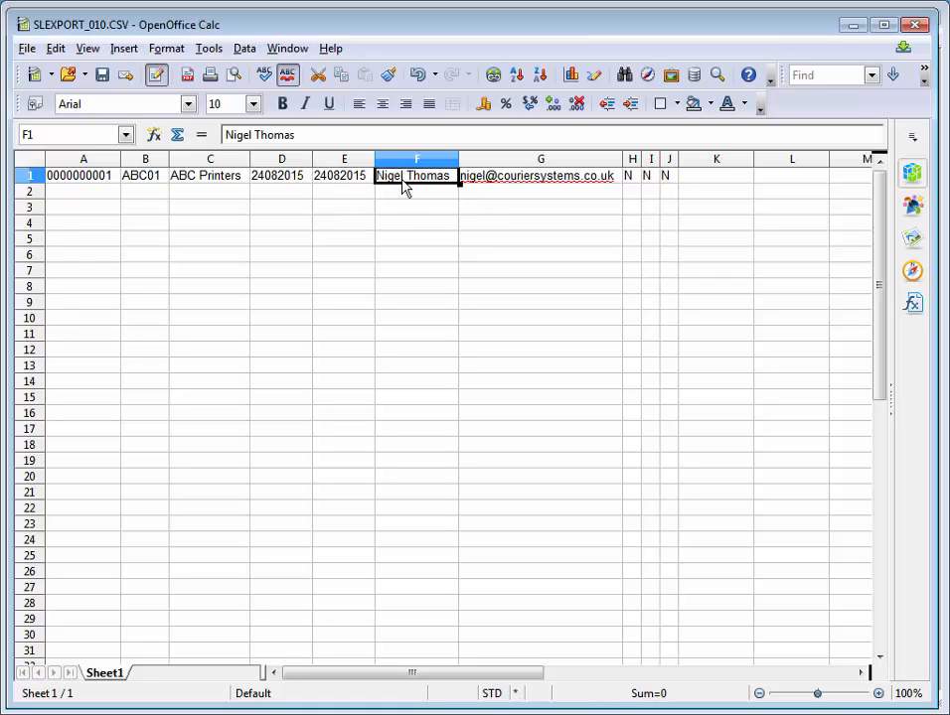
click(469, 186)
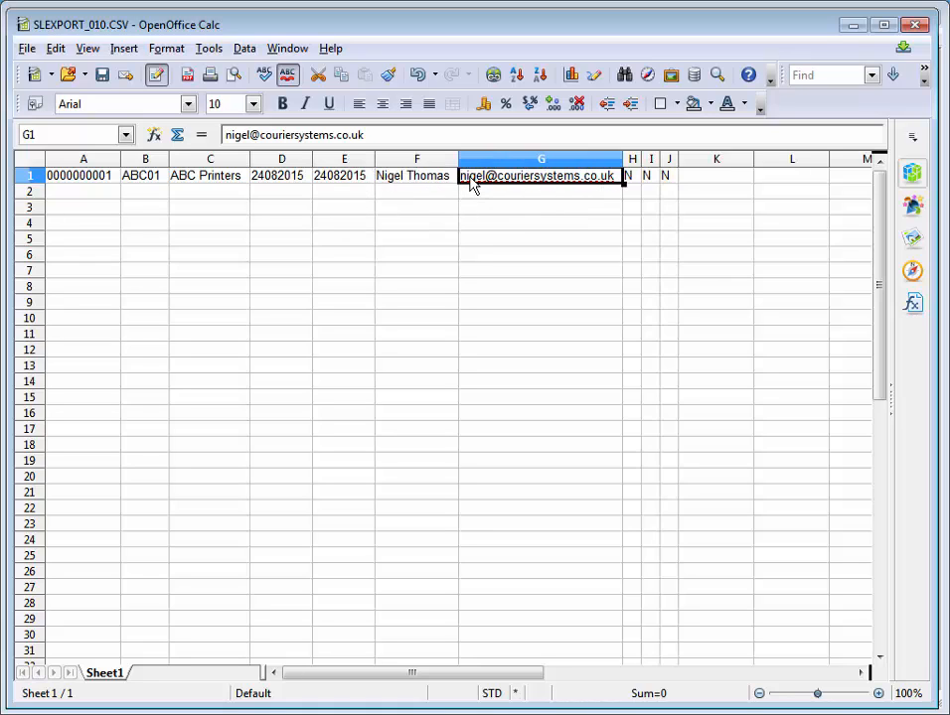
click(636, 183)
click(647, 186)
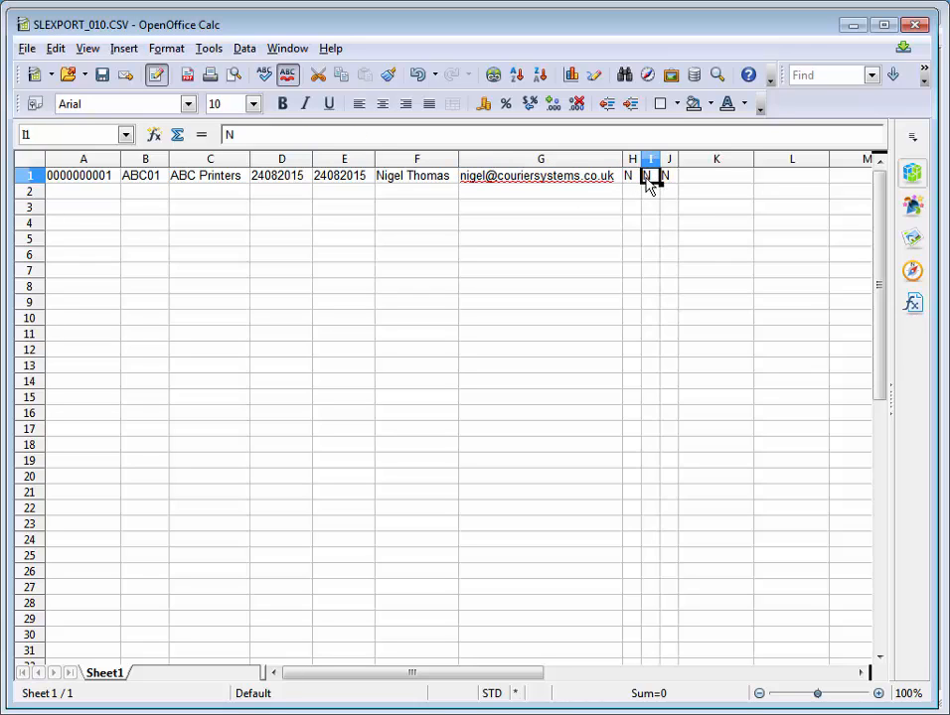
click(665, 188)
click(636, 182)
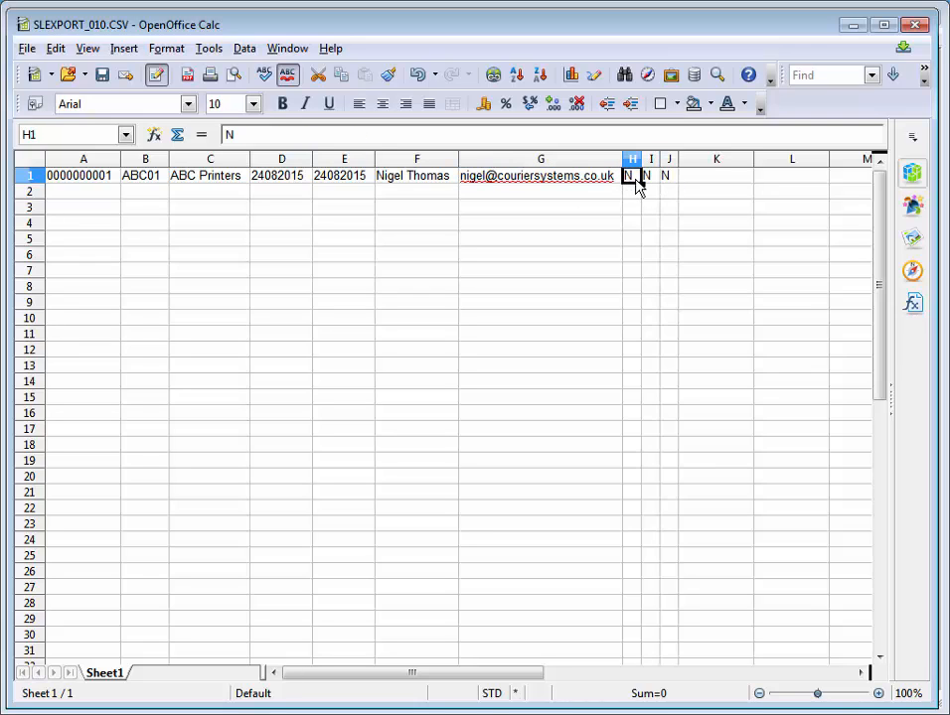